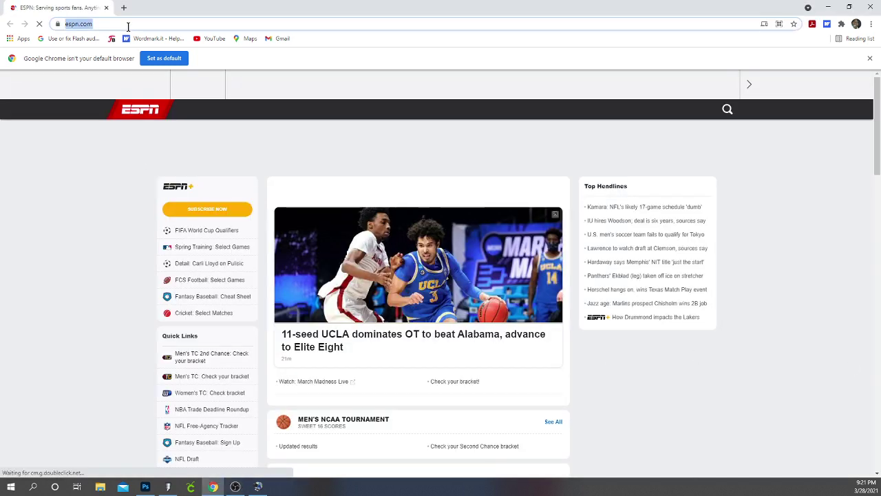
{"action": "type", "text": "www."}
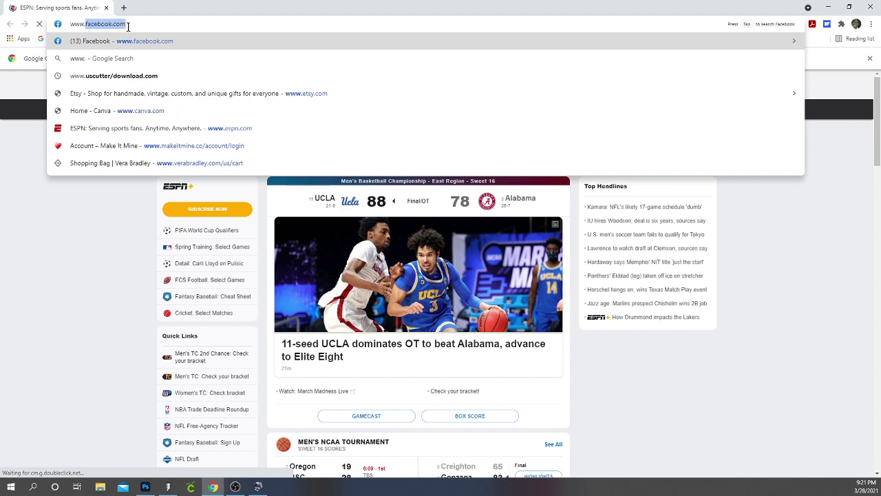
{"action": "type", "text": "onlinelab"}
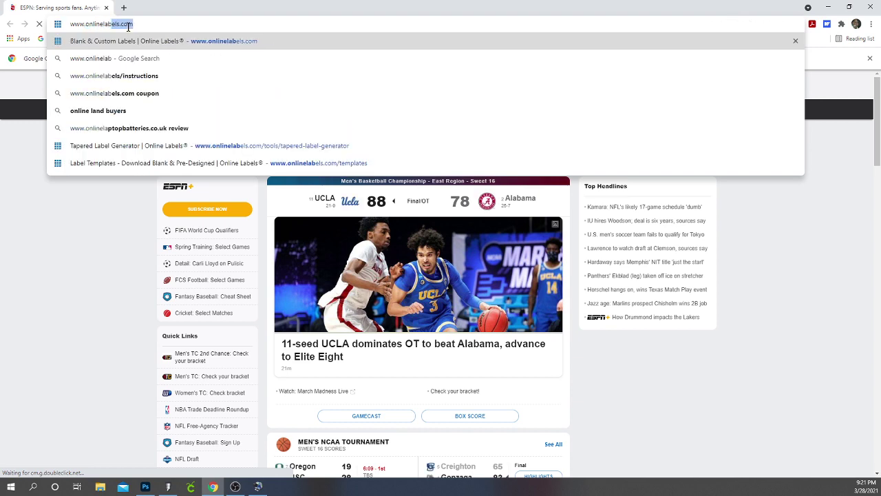
{"action": "type", "text": "els.o"}
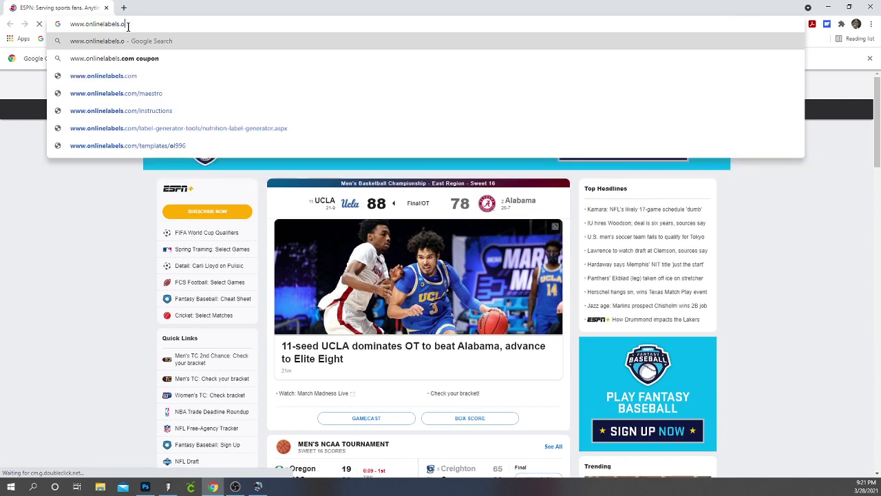
{"action": "key", "text": "BackSpace"}
{"action": "type", "text": "com"}
{"action": "key", "text": "Return"}
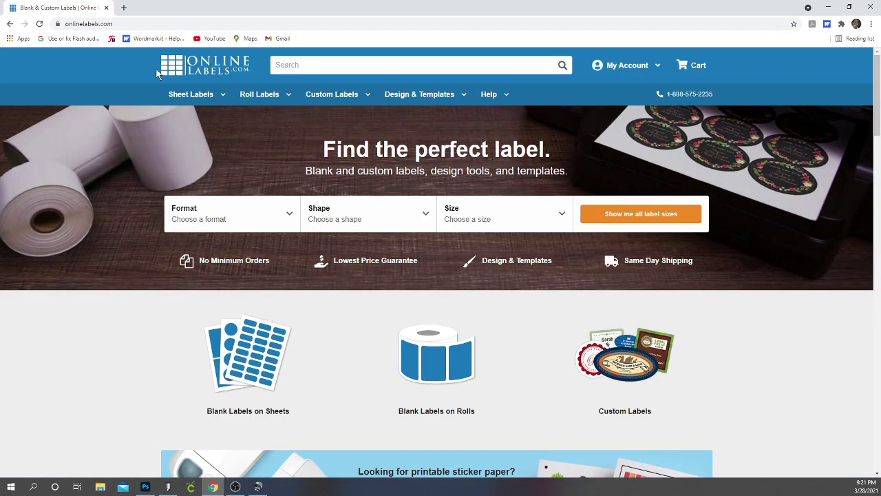
Search the site for 'Tapered' to reach the Tapered Label Generator page
{"action": "left_click", "coordinate": [279, 69]}
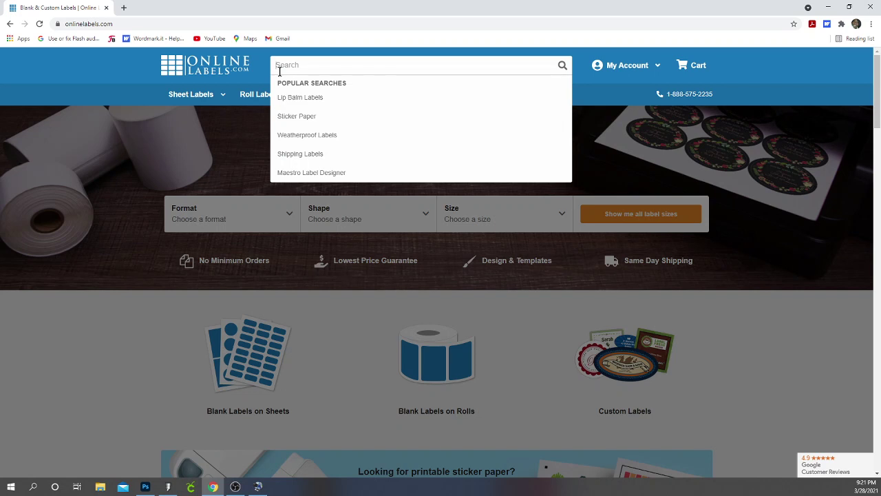
{"action": "type", "text": "Tapere"}
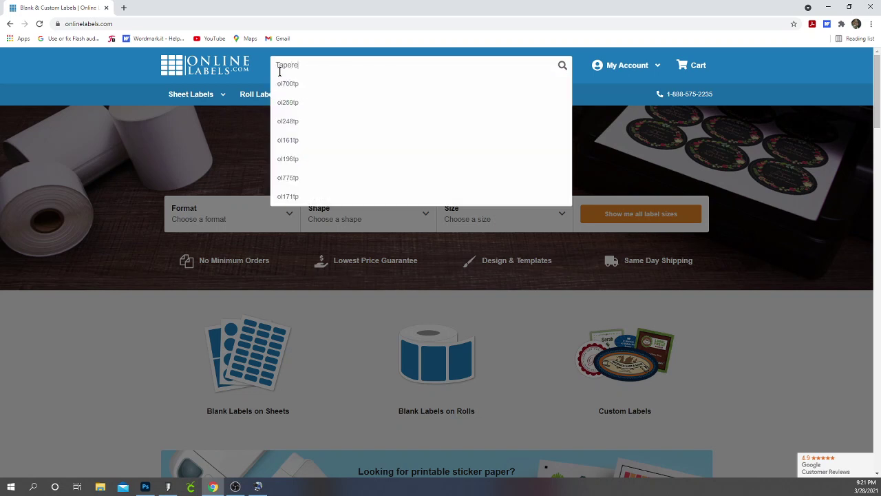
{"action": "type", "text": "d"}
{"action": "key", "text": "Return"}
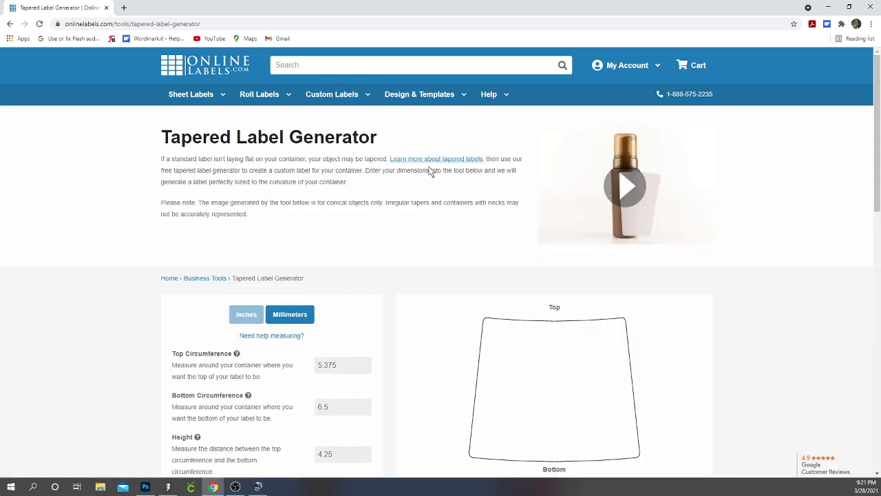
{"action": "scroll", "coordinate": [577, 295], "scroll_direction": "down", "scroll_amount": 2}
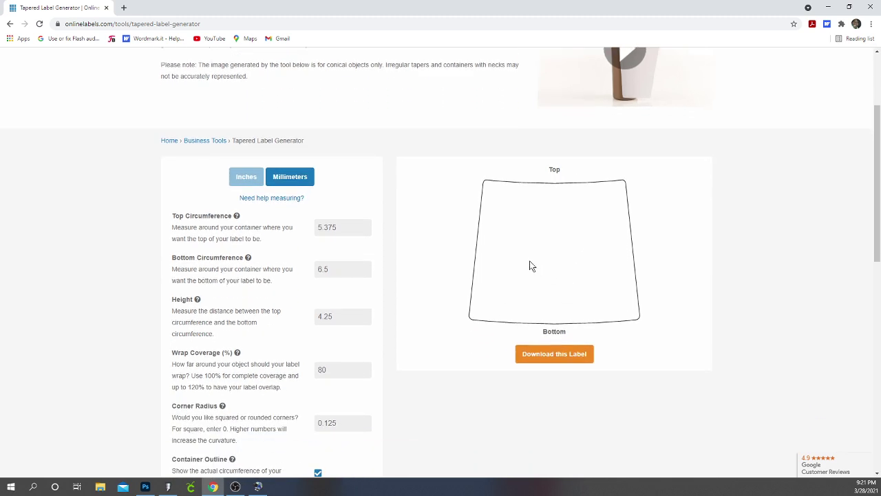
{"action": "scroll", "coordinate": [529, 264], "scroll_direction": "down", "scroll_amount": 2}
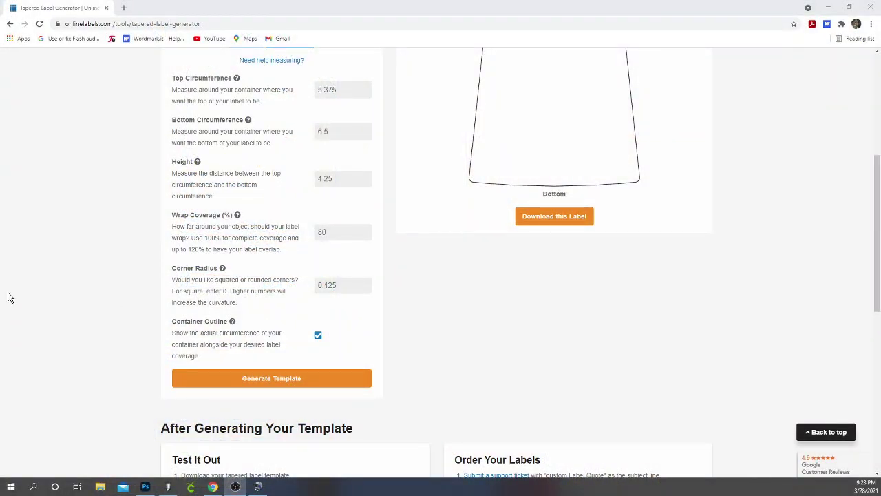
Enter top circumference 9.50, bottom 8.75, height 8.10 and 100% wrap coverage
{"action": "double_click", "coordinate": [347, 95]}
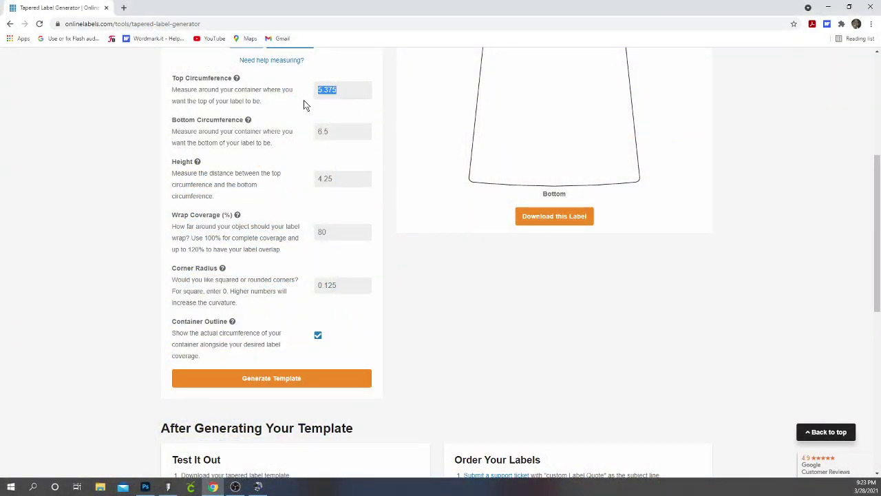
{"action": "type", "text": "9.3"}
{"action": "left_click_drag", "start_coordinate": [331, 132], "coordinate": [316, 137]}
{"action": "left_click_drag", "start_coordinate": [338, 178], "coordinate": [296, 184]}
{"action": "type", "text": "8.10"}
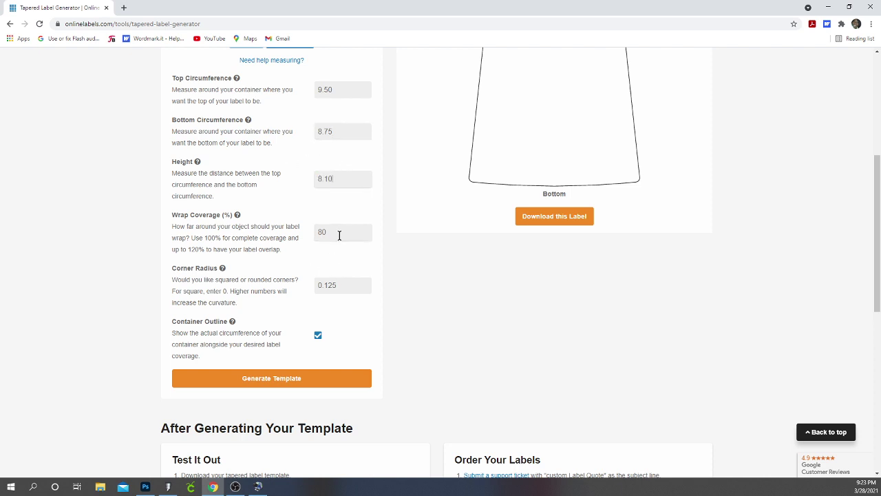
{"action": "left_click_drag", "start_coordinate": [338, 234], "coordinate": [314, 235]}
{"action": "type", "text": "100"}
Set the corner radius to 0 and generate the tapered template
{"action": "left_click", "coordinate": [336, 285]}
{"action": "double_click", "coordinate": [333, 286]}
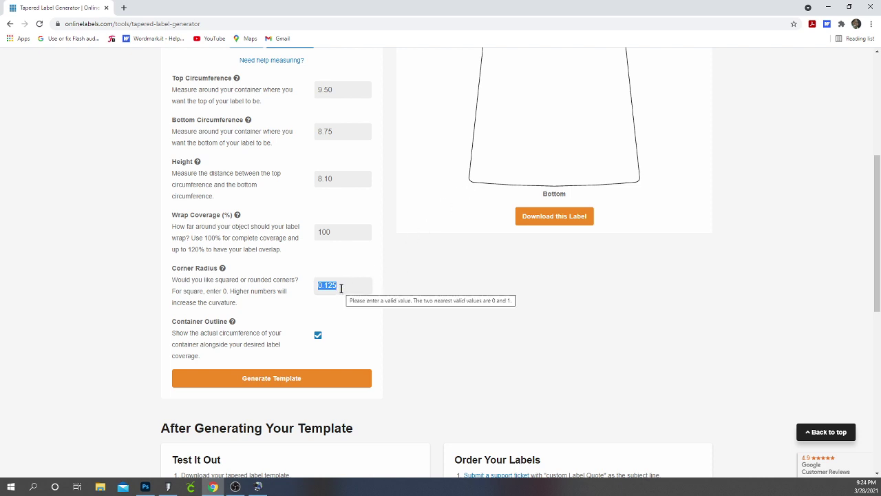
{"action": "type", "text": "0"}
{"action": "scroll", "coordinate": [311, 253], "scroll_direction": "up", "scroll_amount": 1}
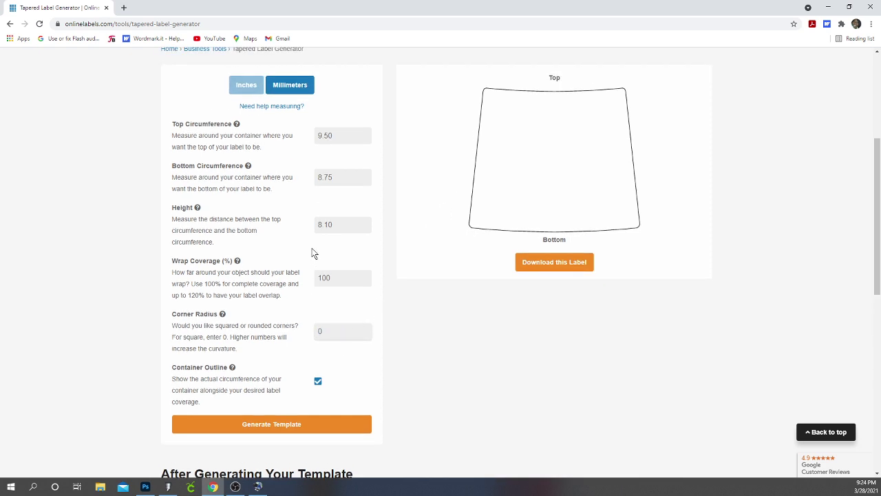
{"action": "left_click", "coordinate": [296, 422]}
{"action": "scroll", "coordinate": [297, 409], "scroll_direction": "down", "scroll_amount": 1}
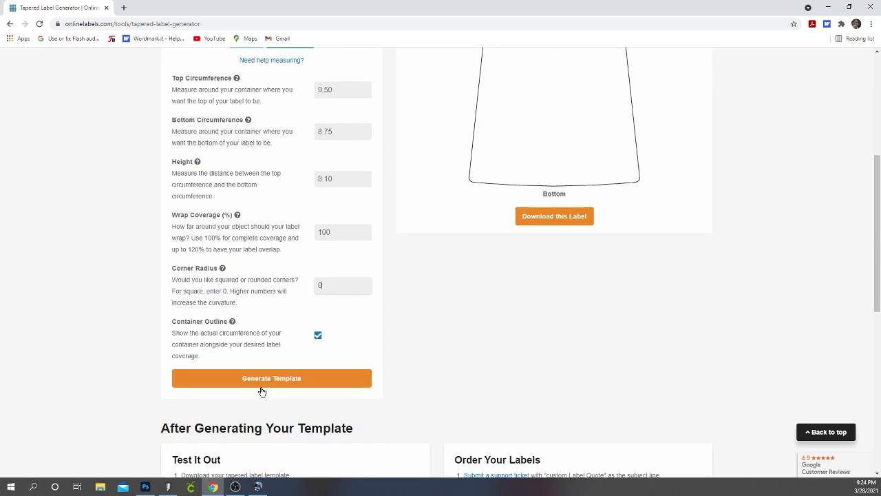
{"action": "left_click", "coordinate": [262, 387]}
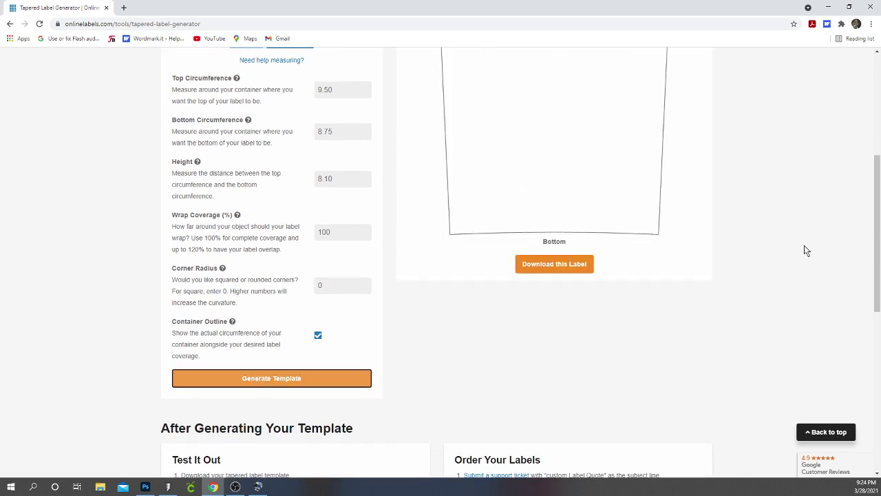
{"action": "left_click_drag", "start_coordinate": [877, 269], "coordinate": [879, 236]}
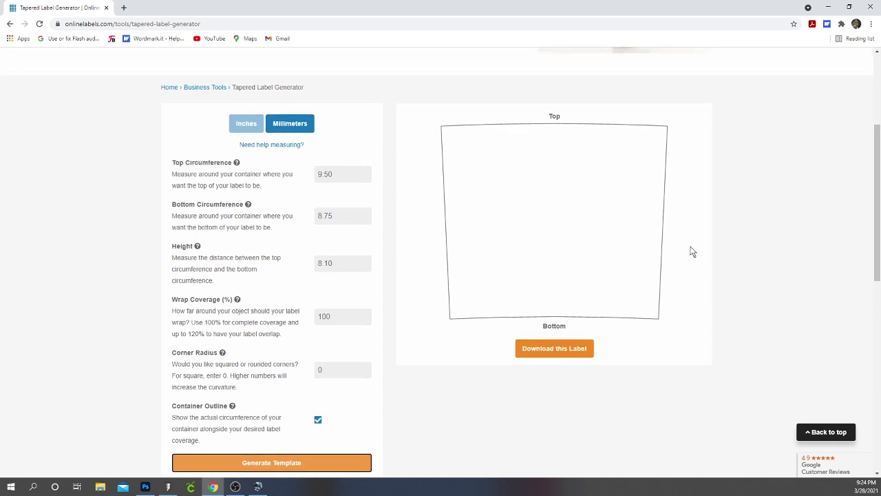
Download the template and browse to the Sublimation tumblr templates folder on My Book (E:)
{"action": "left_click", "coordinate": [542, 354]}
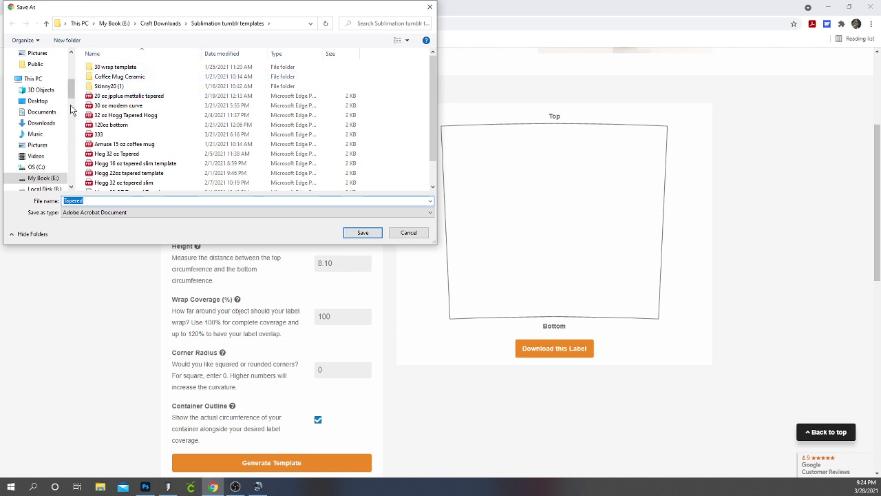
{"action": "scroll", "coordinate": [71, 109], "scroll_direction": "down", "scroll_amount": 3}
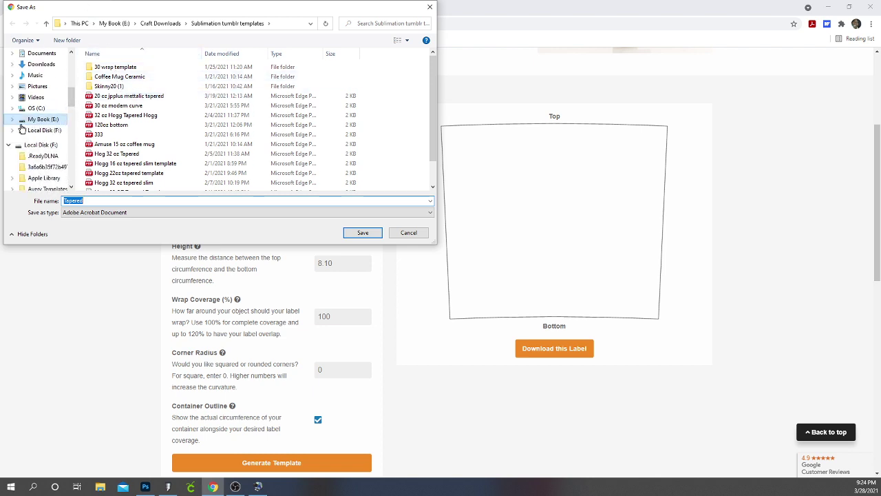
{"action": "left_click", "coordinate": [13, 119]}
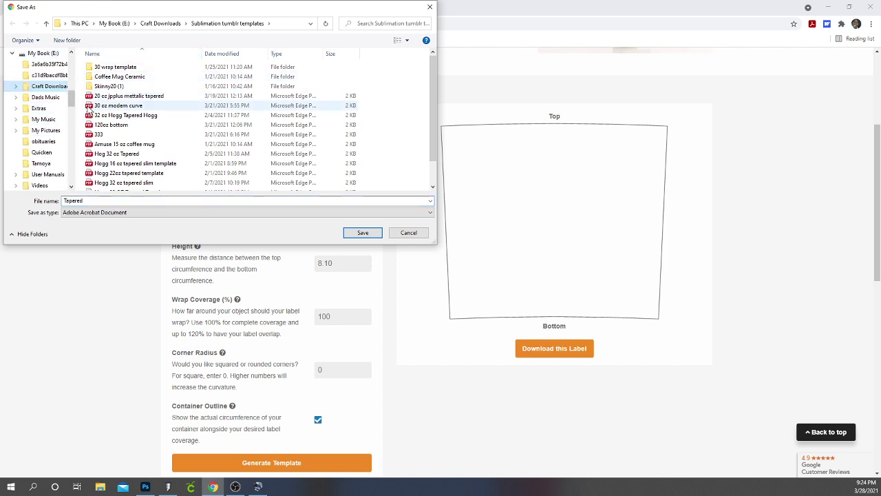
{"action": "left_click", "coordinate": [48, 86]}
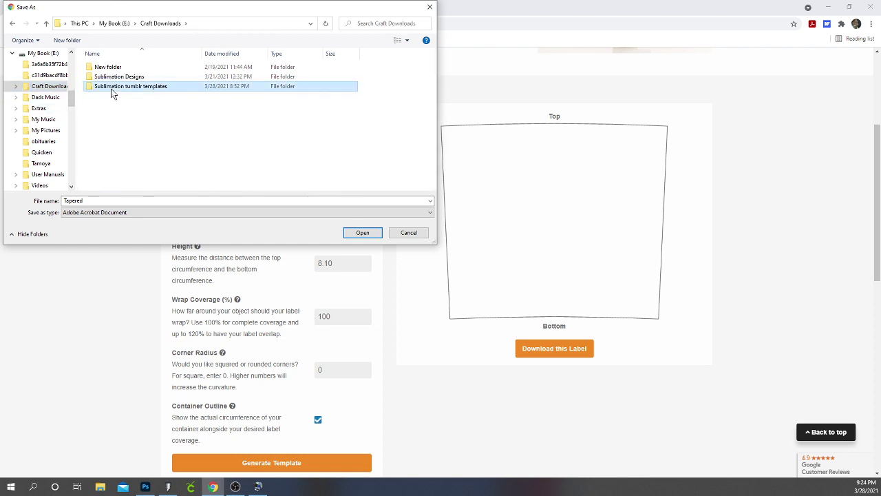
{"action": "double_click", "coordinate": [112, 87]}
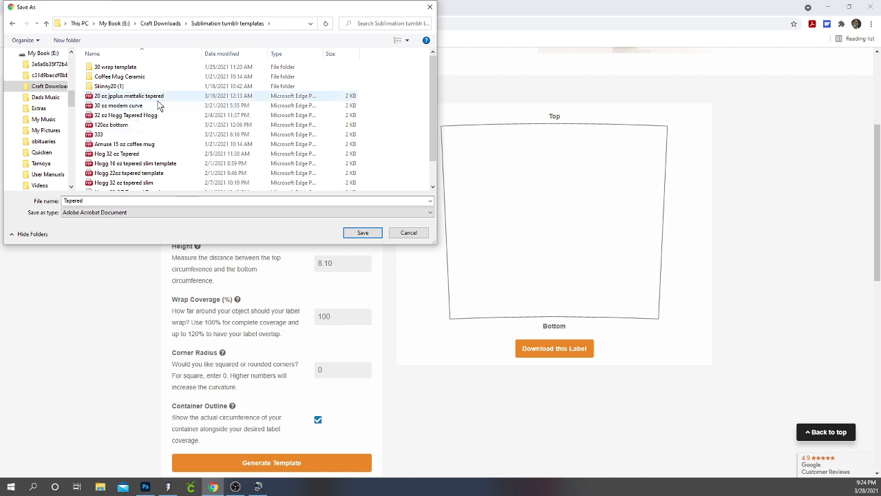
Save the PDF as 'Tapered 20 metallic 2'
{"action": "double_click", "coordinate": [97, 199]}
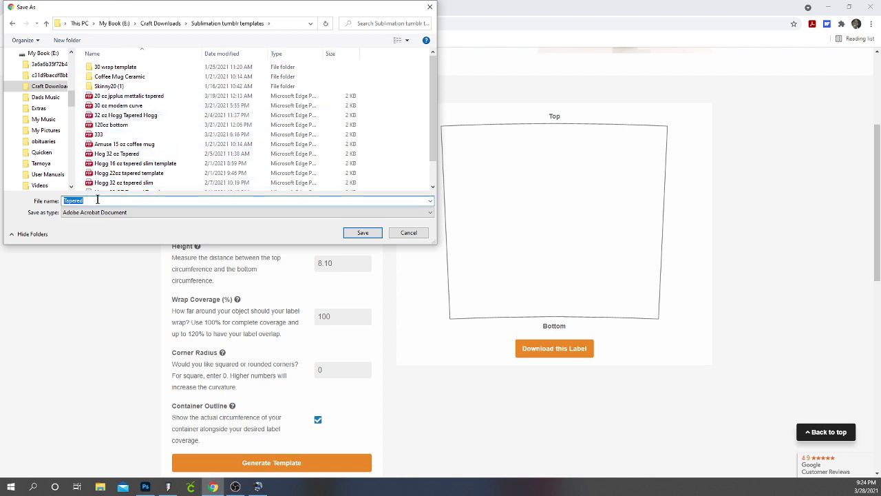
{"action": "type", "text": "Tapered 20 m"}
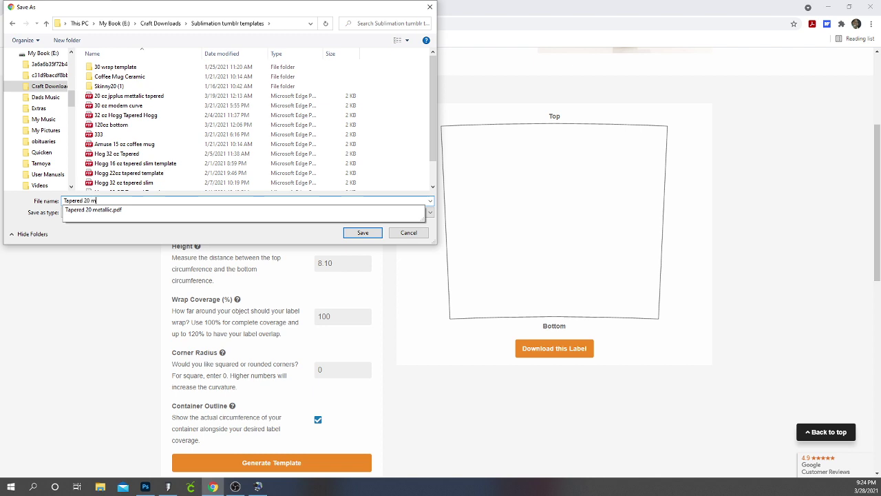
{"action": "type", "text": "ett"}
{"action": "key", "text": "BackSpace"}
{"action": "type", "text": "allic 2"}
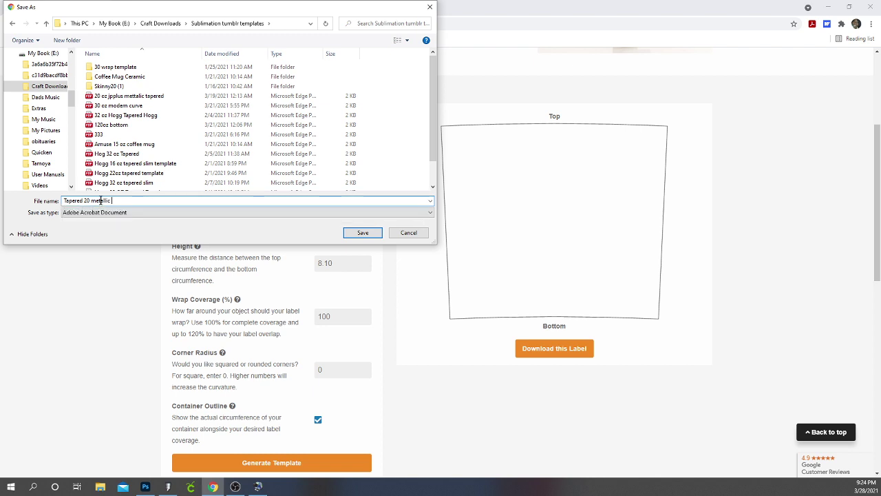
{"action": "left_click", "coordinate": [355, 234]}
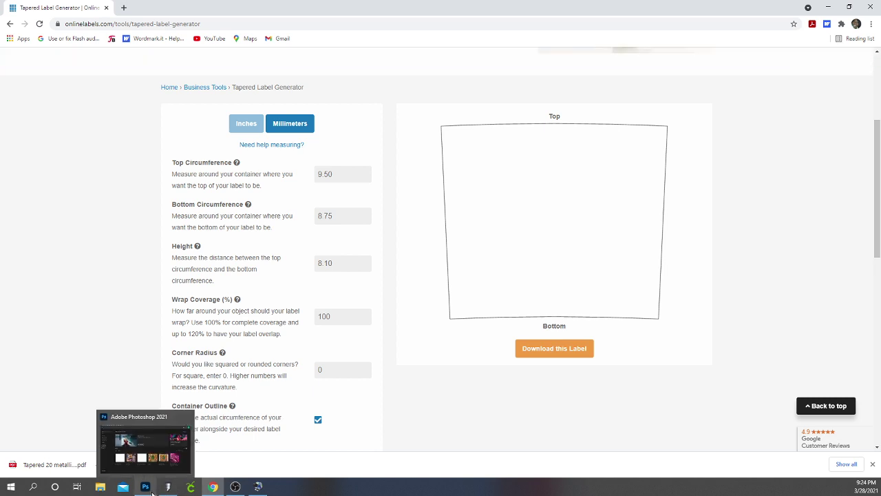
Open 'Tapered 20 metallic 2.pdf' in Photoshop as a 3013 × 2733 px, 300 ppi document
{"action": "left_click", "coordinate": [147, 493]}
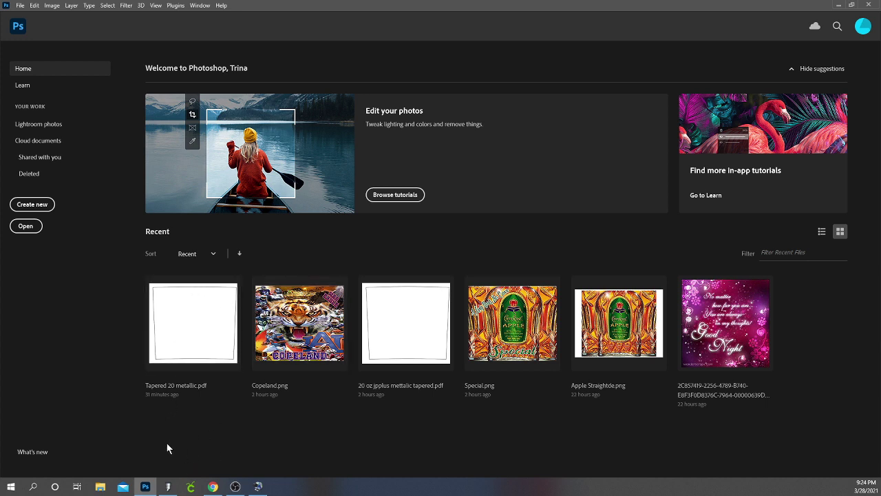
{"action": "left_click", "coordinate": [103, 487]}
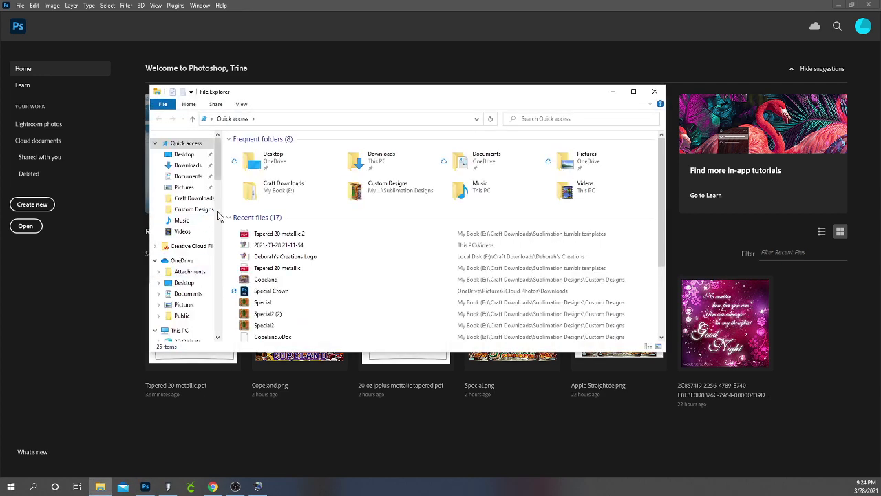
{"action": "left_click", "coordinate": [262, 238]}
{"action": "left_click_drag", "start_coordinate": [262, 238], "coordinate": [296, 422]}
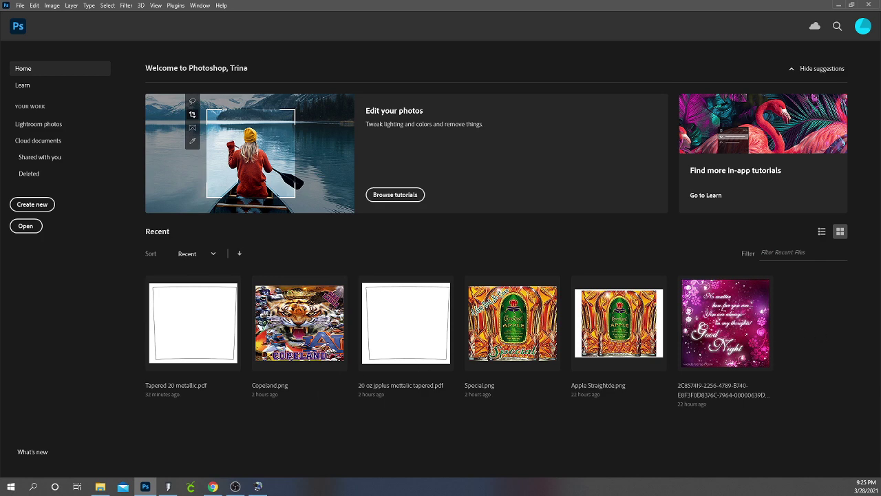
{"action": "left_click_drag", "start_coordinate": [622, 183], "coordinate": [445, 149]}
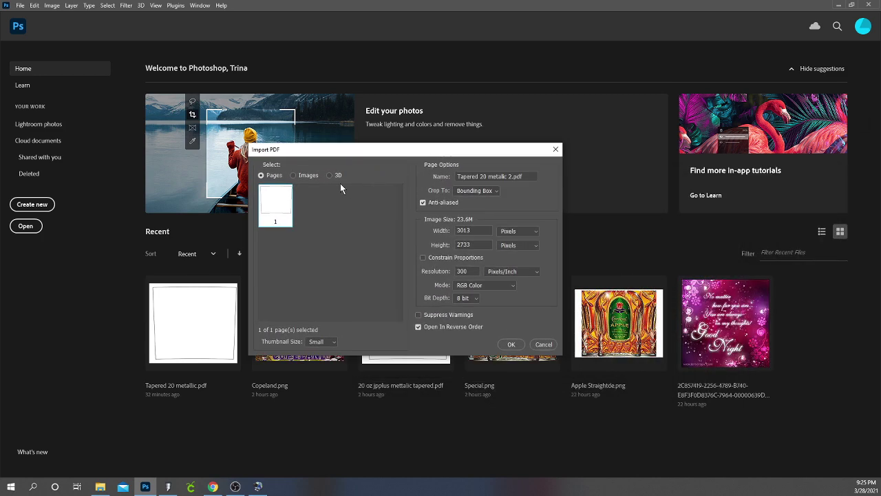
{"action": "left_click", "coordinate": [511, 344]}
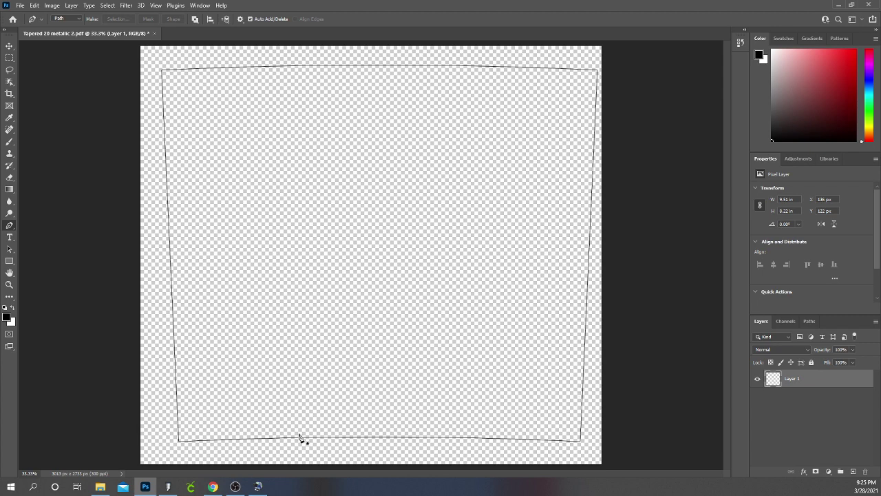
Drop the Special image onto the template canvas and align it with the template's top edge
{"action": "left_click", "coordinate": [100, 487]}
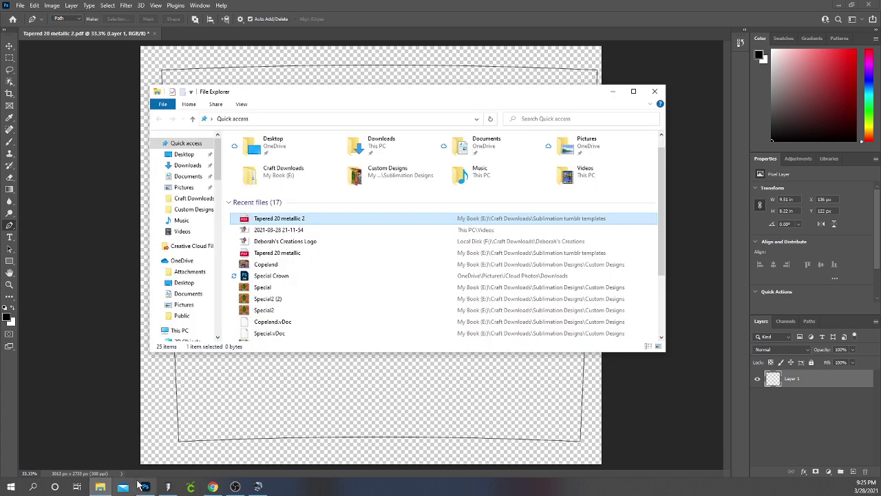
{"action": "left_click", "coordinate": [264, 289]}
{"action": "left_click_drag", "start_coordinate": [263, 292], "coordinate": [264, 422]}
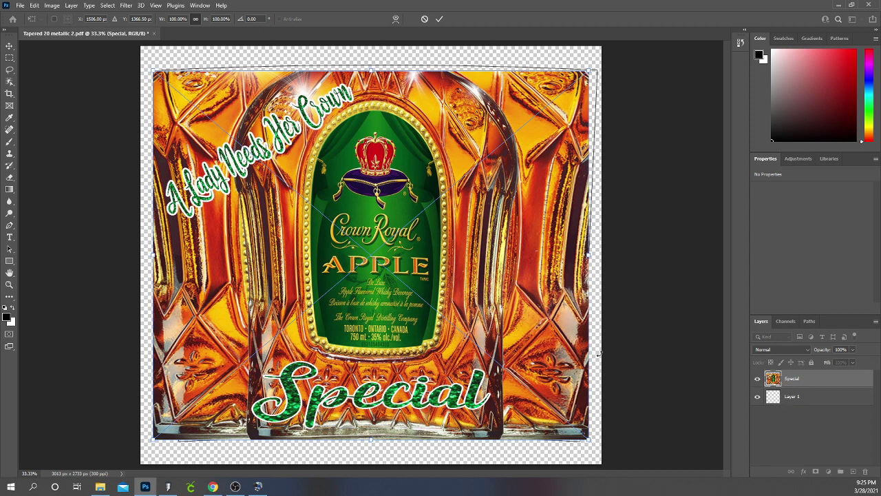
{"action": "left_click_drag", "start_coordinate": [370, 258], "coordinate": [374, 263]}
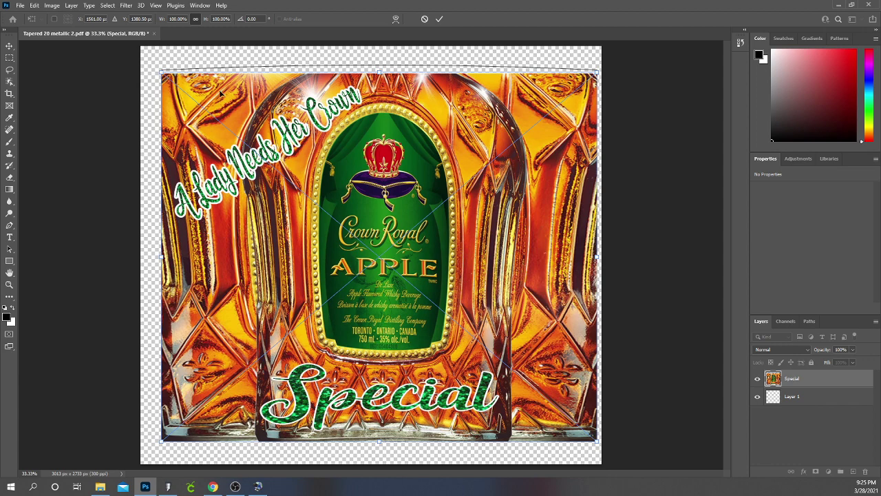
{"action": "left_click_drag", "start_coordinate": [291, 125], "coordinate": [306, 115]}
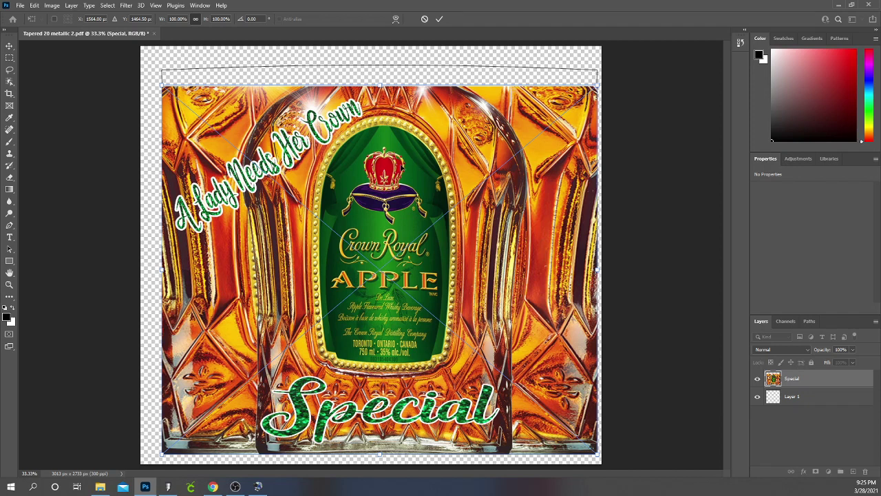
{"action": "left_click_drag", "start_coordinate": [399, 168], "coordinate": [398, 155]}
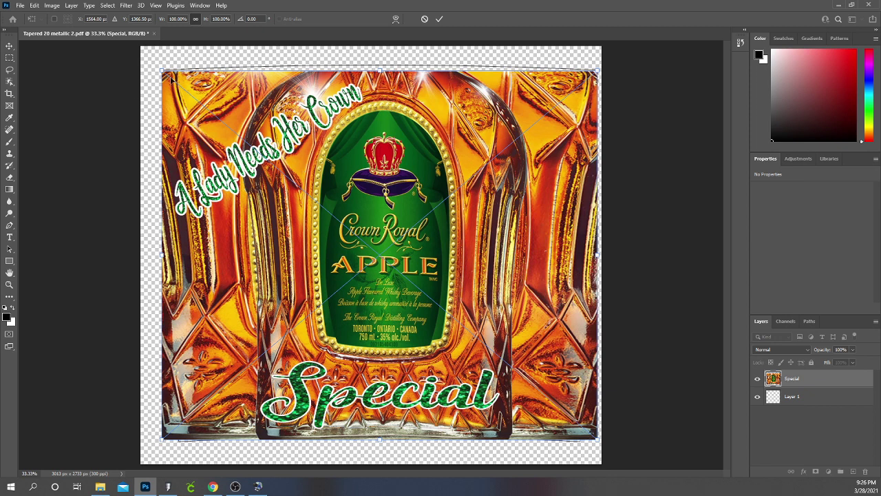
Switch the Special layer into Warp mode via Edit > Transform > Warp
{"action": "left_click", "coordinate": [34, 6]}
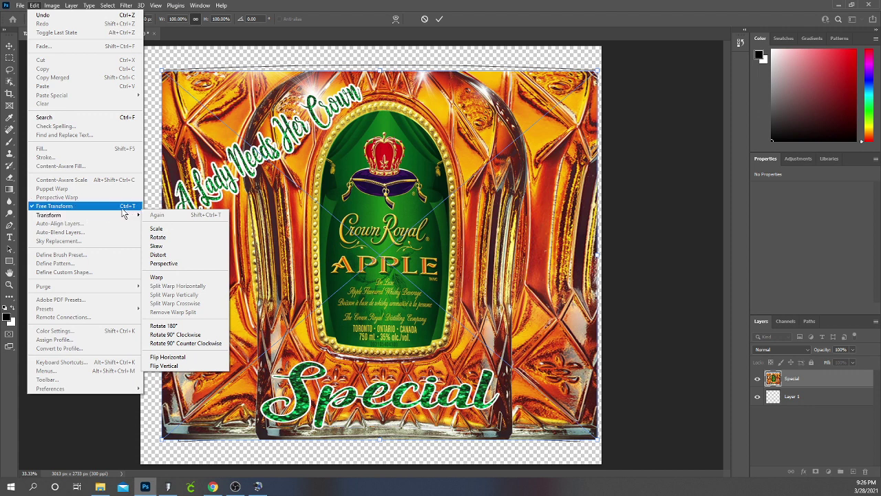
{"action": "mouse_move", "coordinate": [141, 218]}
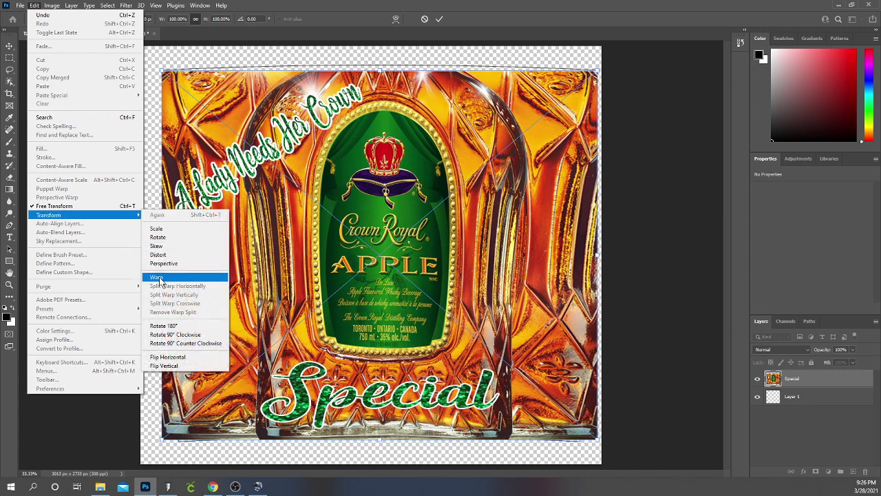
{"action": "left_click", "coordinate": [159, 278]}
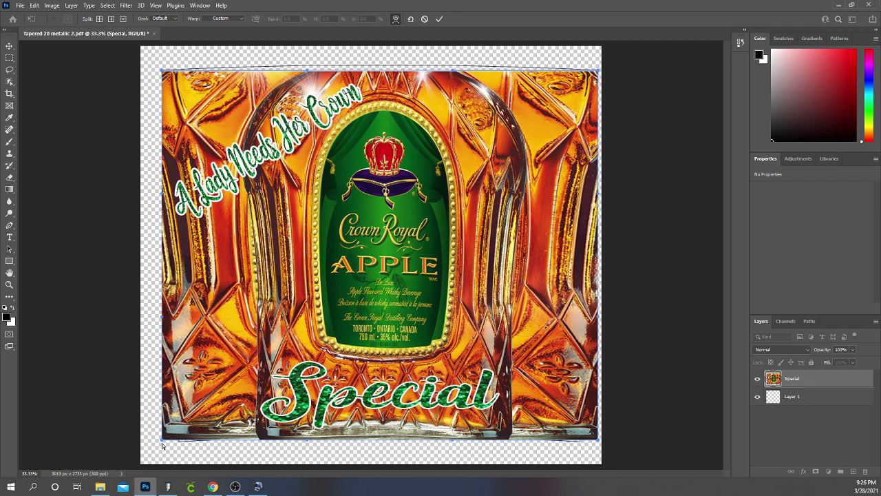
Pull the bottom corners and both sides of the warp inward to follow the tapered outline
{"action": "left_click_drag", "start_coordinate": [162, 444], "coordinate": [179, 446]}
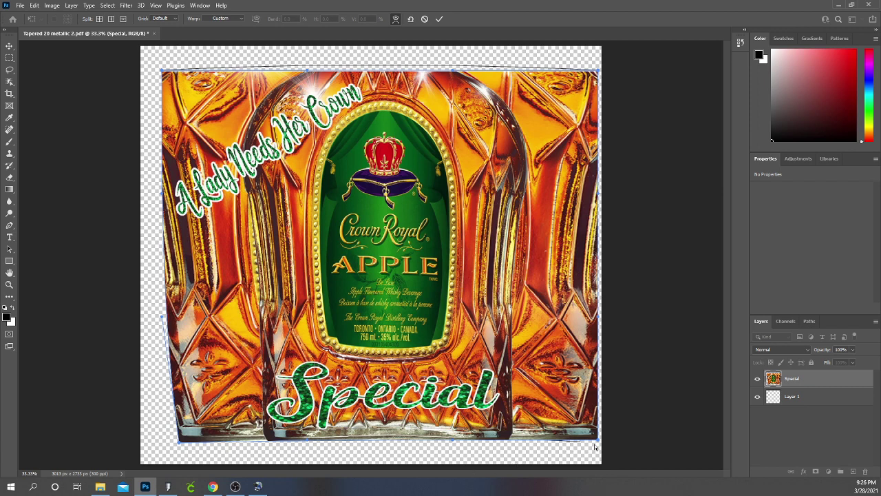
{"action": "left_click_drag", "start_coordinate": [599, 444], "coordinate": [581, 444]}
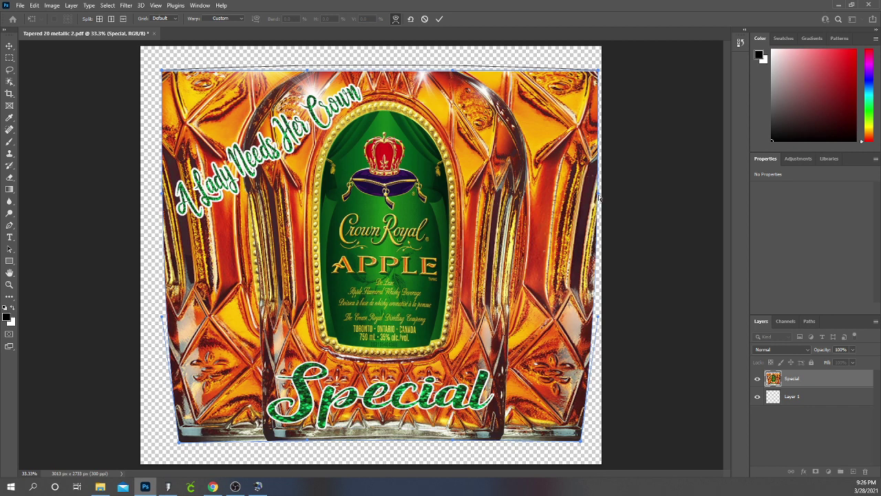
{"action": "left_click_drag", "start_coordinate": [597, 197], "coordinate": [589, 199]}
{"action": "left_click_drag", "start_coordinate": [598, 320], "coordinate": [587, 322]}
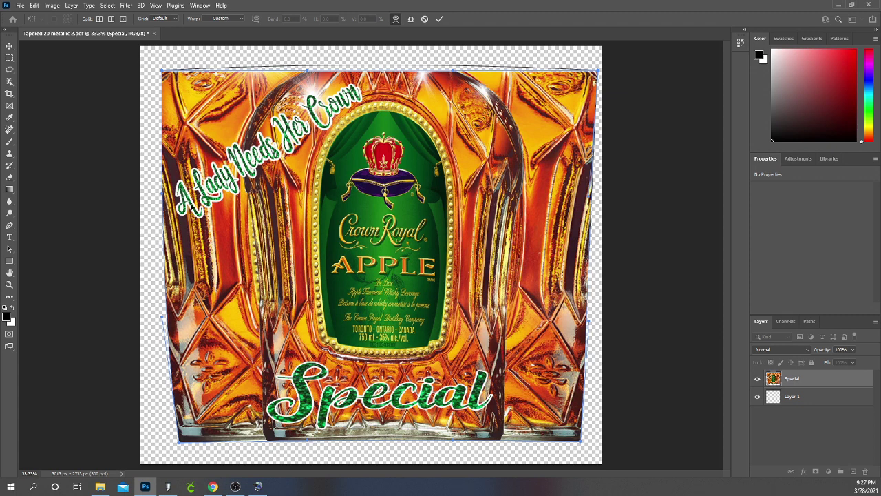
{"action": "left_click_drag", "start_coordinate": [163, 196], "coordinate": [173, 200]}
{"action": "left_click_drag", "start_coordinate": [163, 318], "coordinate": [170, 318]}
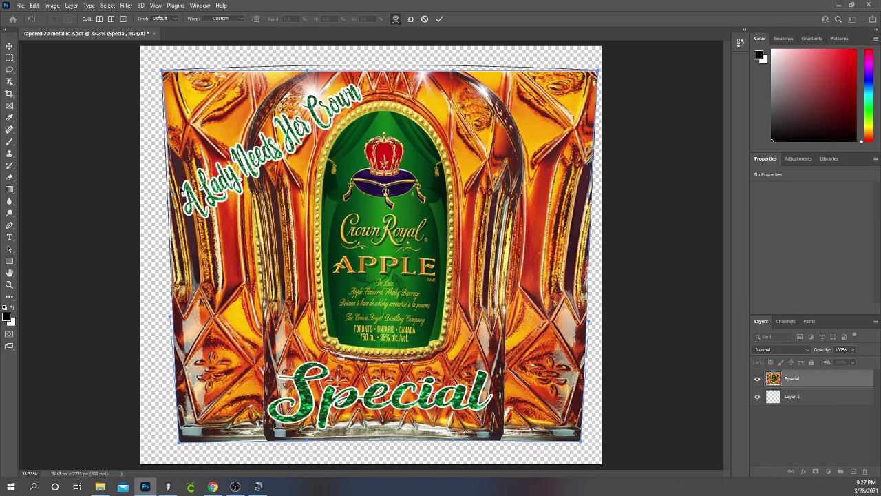
{"action": "left_click_drag", "start_coordinate": [174, 198], "coordinate": [170, 196]}
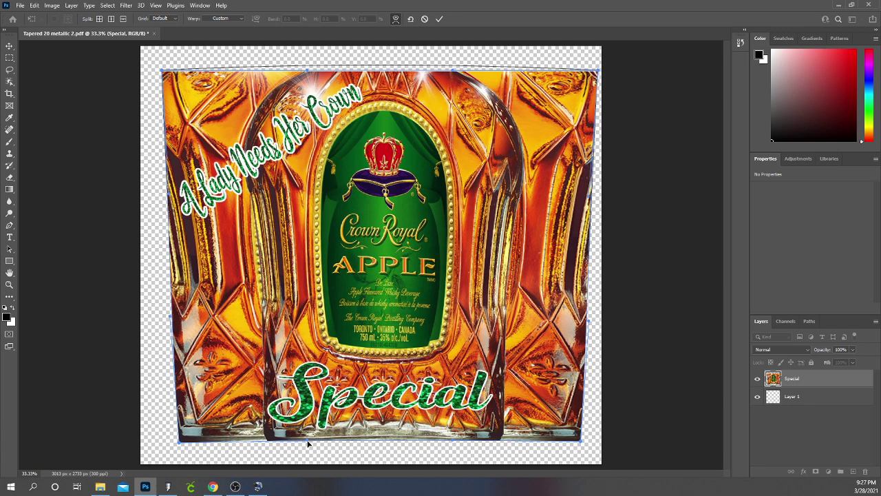
Bend the bottom and top edges of the warp mesh upward into a gentle arc
{"action": "left_click_drag", "start_coordinate": [309, 440], "coordinate": [311, 433]}
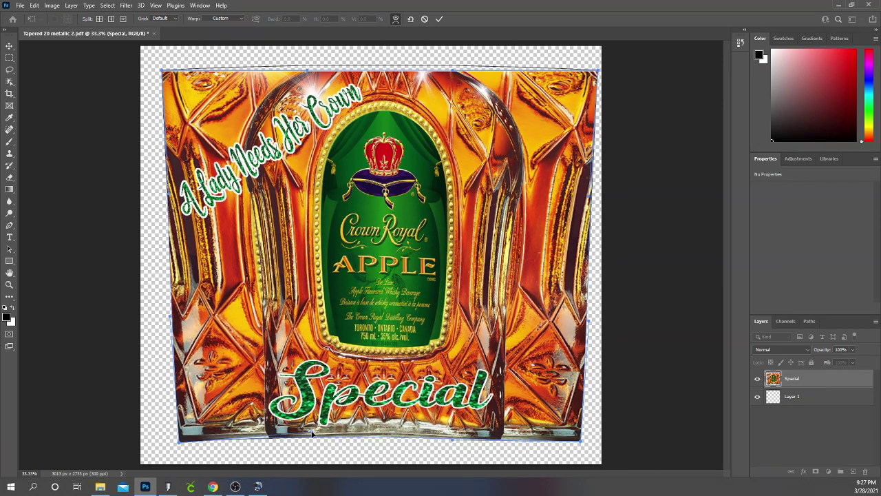
{"action": "left_click_drag", "start_coordinate": [311, 432], "coordinate": [302, 435]}
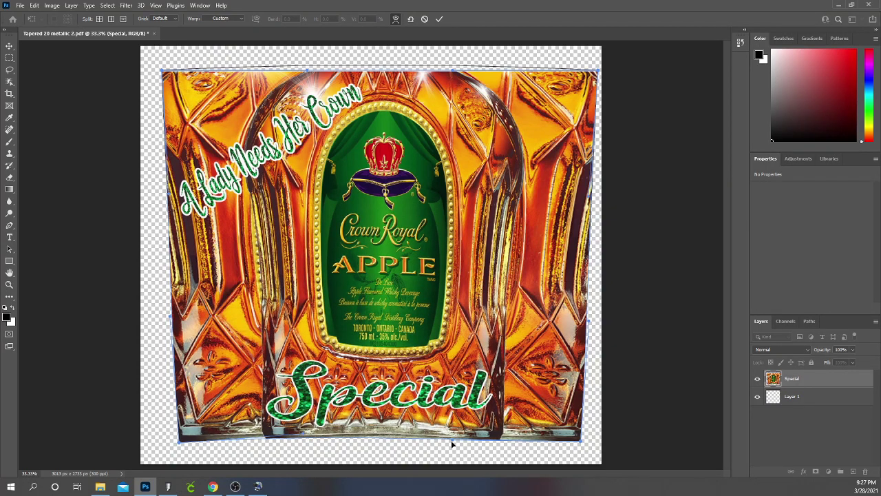
{"action": "left_click_drag", "start_coordinate": [452, 438], "coordinate": [454, 434]}
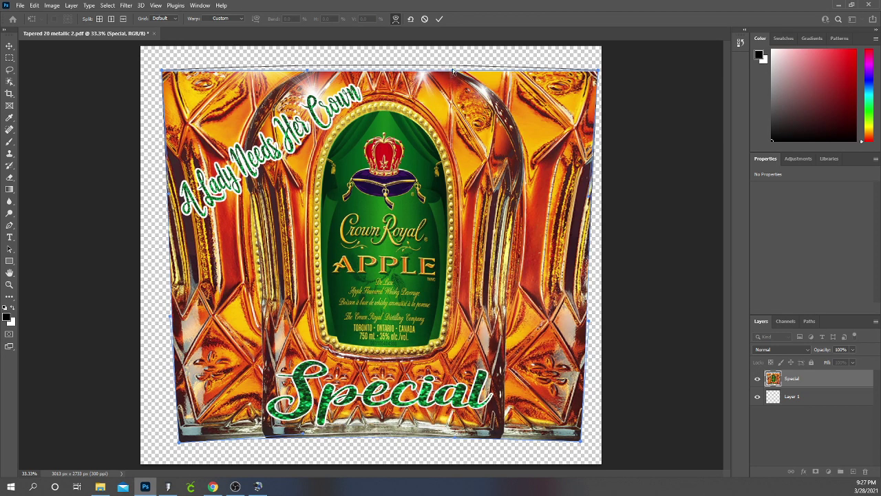
{"action": "left_click_drag", "start_coordinate": [452, 71], "coordinate": [453, 64]}
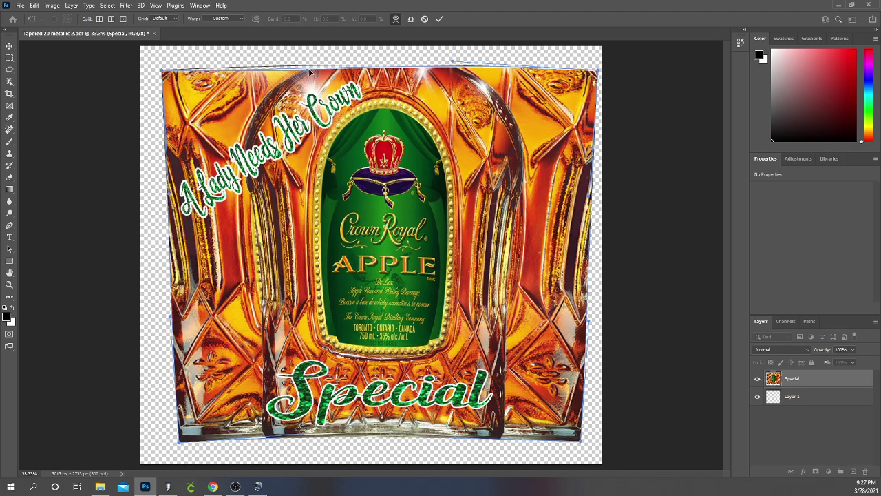
{"action": "left_click_drag", "start_coordinate": [308, 68], "coordinate": [307, 61]}
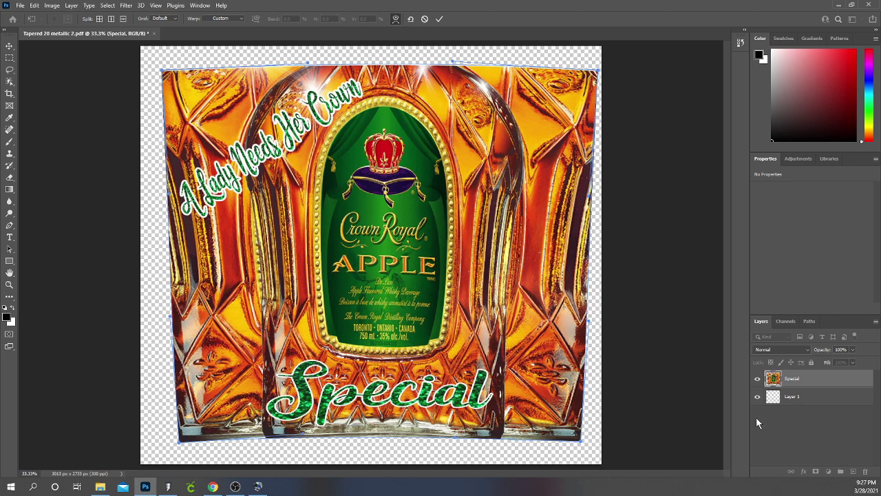
Commit the warp and hide Layer 1 so only the warped Special image shows
{"action": "left_click", "coordinate": [758, 398]}
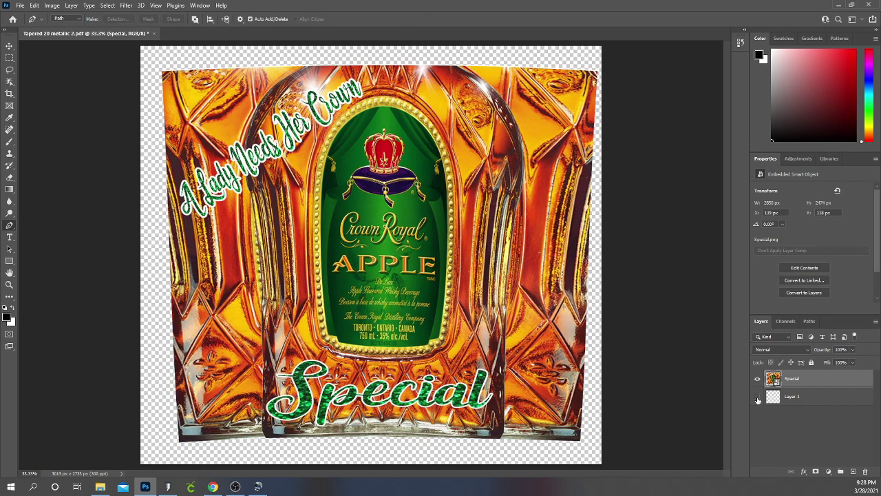
{"action": "left_click", "coordinate": [758, 398]}
{"action": "left_click", "coordinate": [20, 5]}
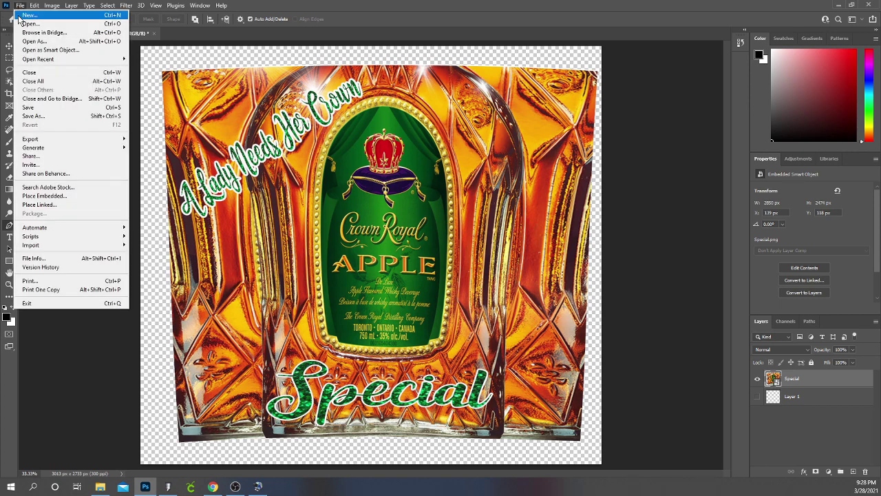
Open Print Settings for the tumbler design and bring up the EPSON ET-4700 Series properties
{"action": "left_click", "coordinate": [30, 281]}
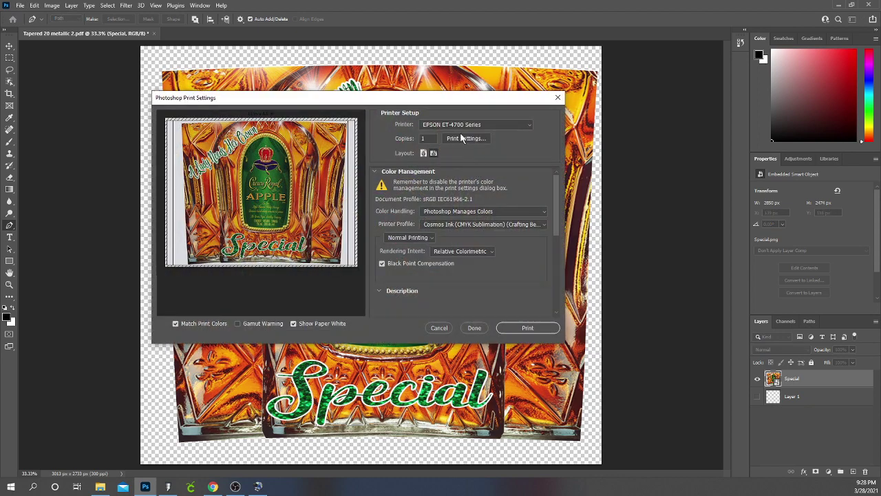
{"action": "left_click_drag", "start_coordinate": [444, 106], "coordinate": [432, 93]}
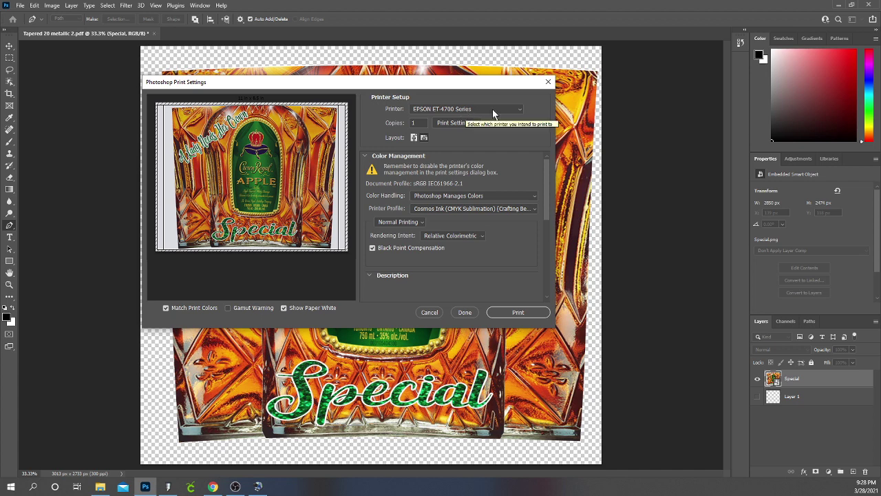
{"action": "left_click", "coordinate": [448, 125]}
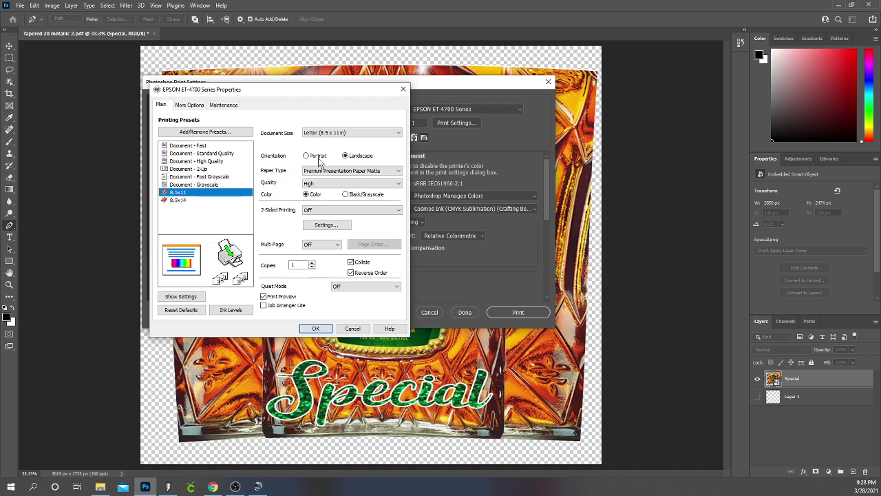
Set the Epson print to Landscape with High quality and show its More Options page
{"action": "left_click", "coordinate": [349, 159]}
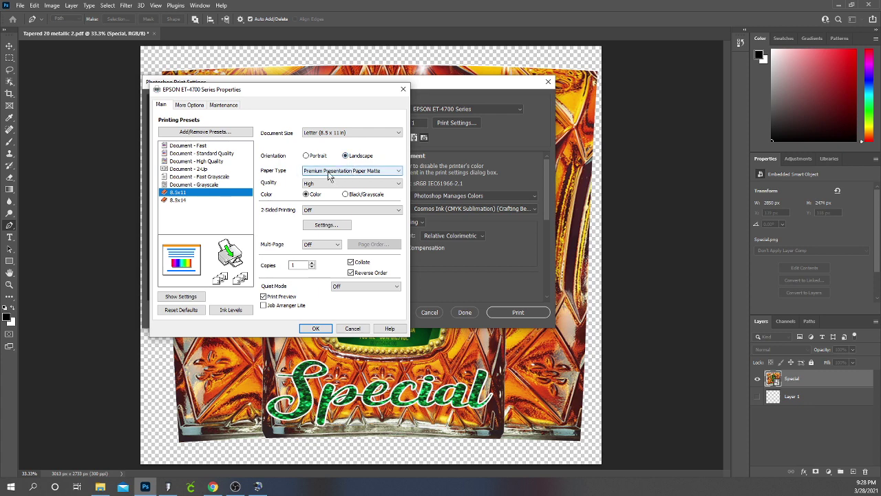
{"action": "left_click", "coordinate": [393, 185]}
{"action": "left_click", "coordinate": [307, 199]}
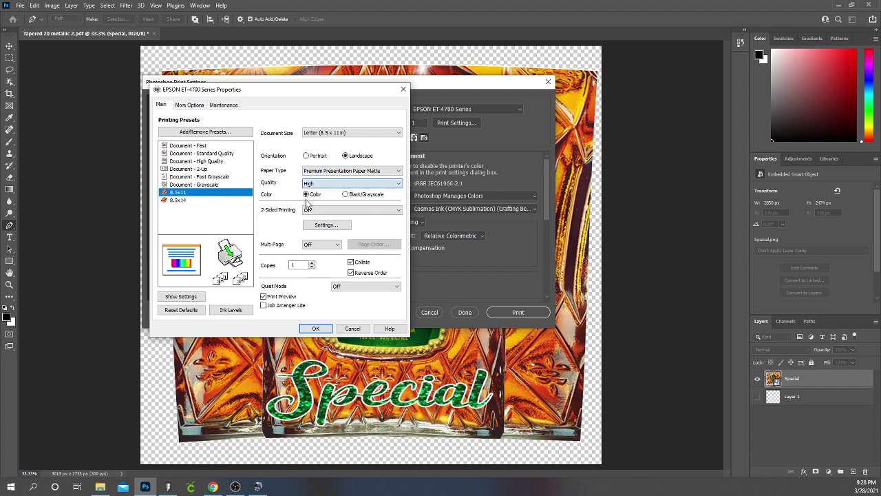
{"action": "left_click", "coordinate": [308, 197]}
{"action": "left_click", "coordinate": [192, 106]}
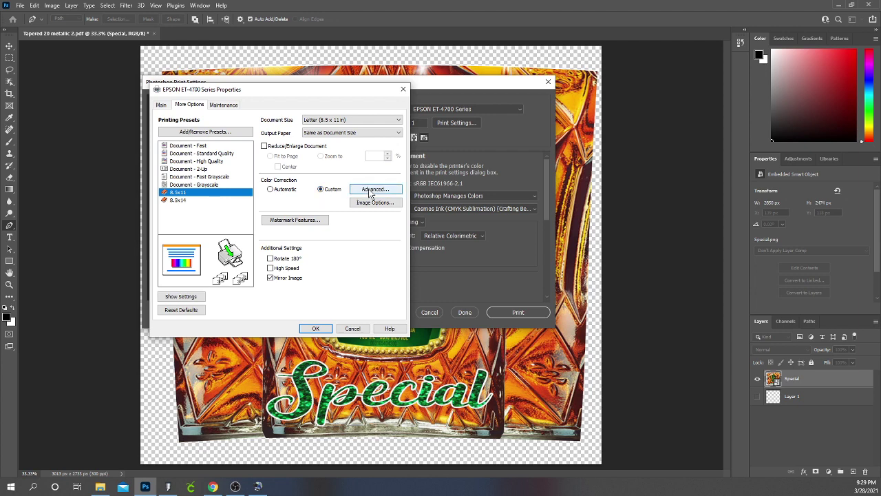
{"action": "left_click", "coordinate": [371, 192]}
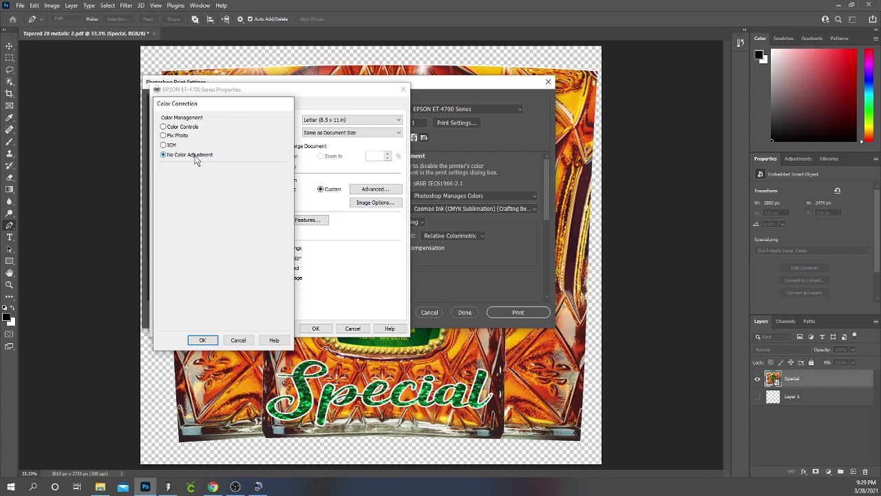
{"action": "left_click", "coordinate": [200, 341]}
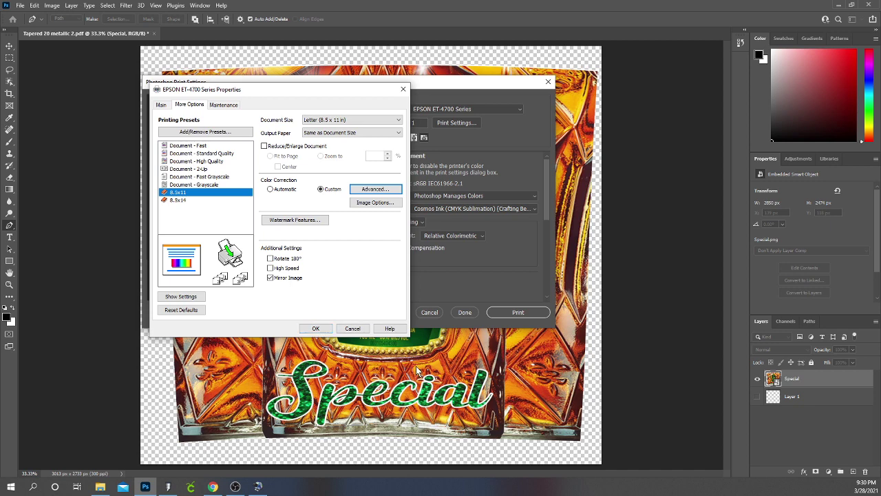
Confirm the Epson properties, set color handling to Photoshop Manages Colors, and list printer profiles
{"action": "left_click", "coordinate": [321, 329]}
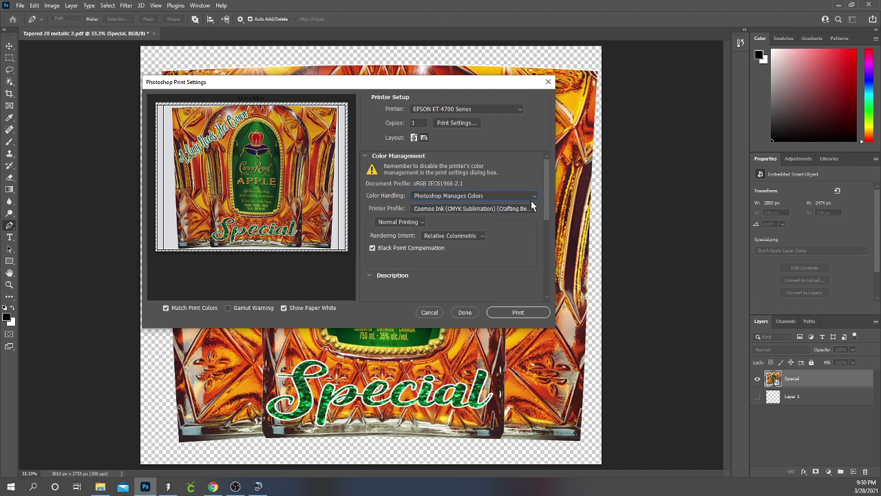
{"action": "left_click", "coordinate": [534, 199]}
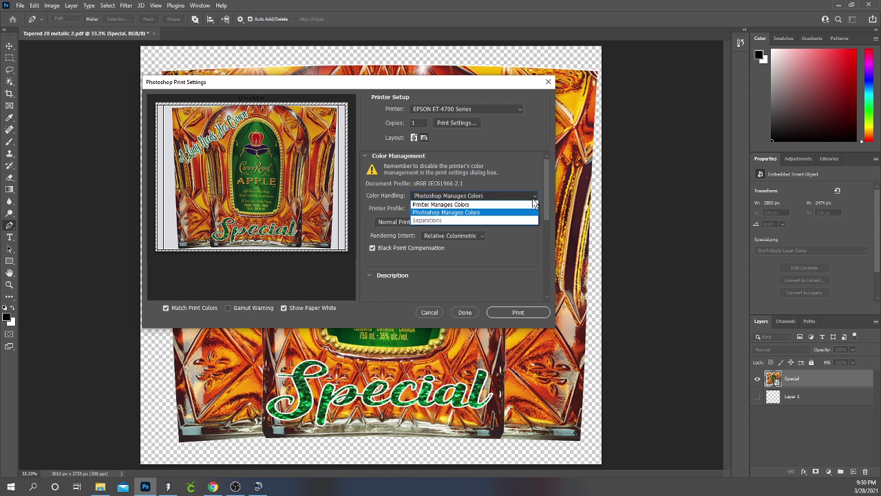
{"action": "left_click", "coordinate": [470, 212]}
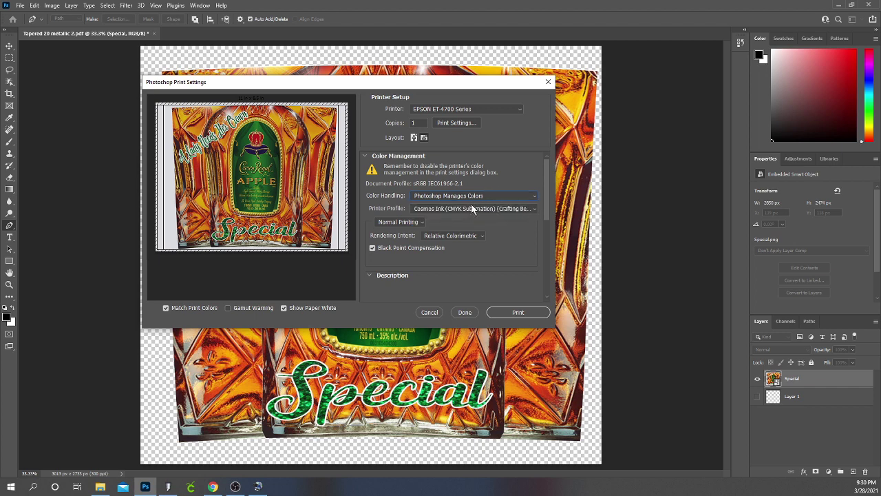
{"action": "left_click", "coordinate": [533, 209]}
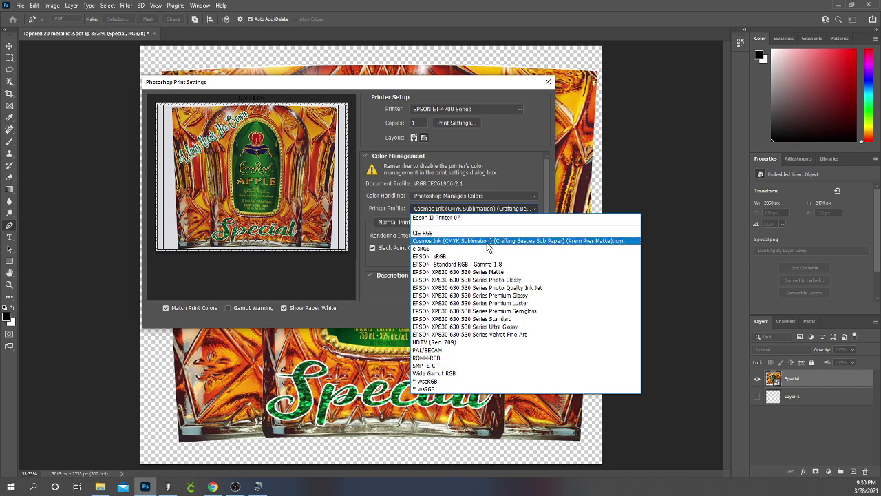
Keep the Cosmos Ink (CMYK Sublimation) profile and send the tumbler design to print
{"action": "left_click", "coordinate": [521, 181]}
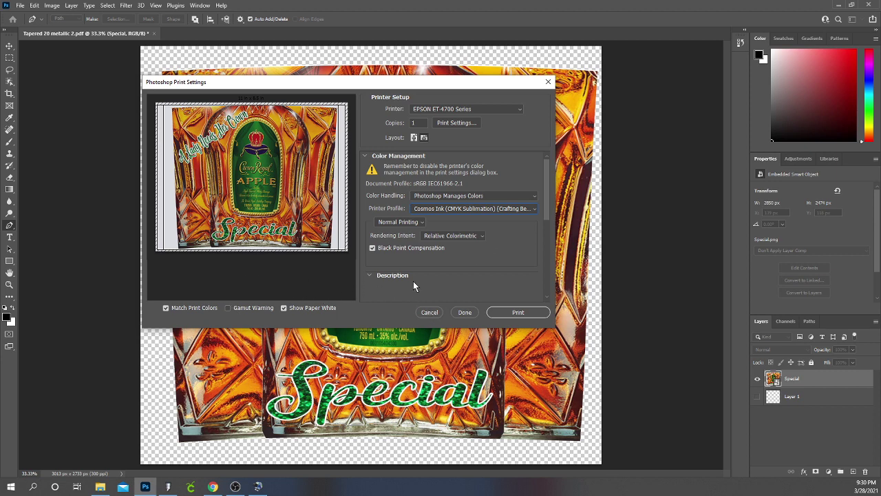
{"action": "left_click", "coordinate": [504, 313]}
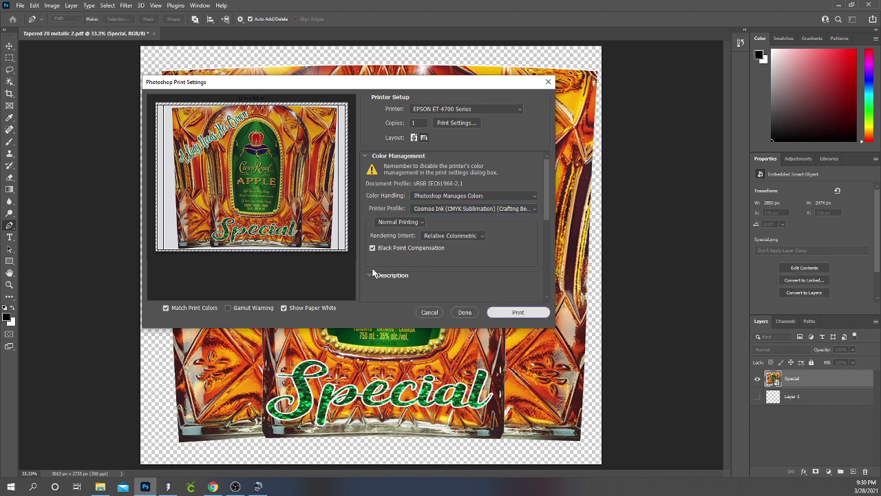